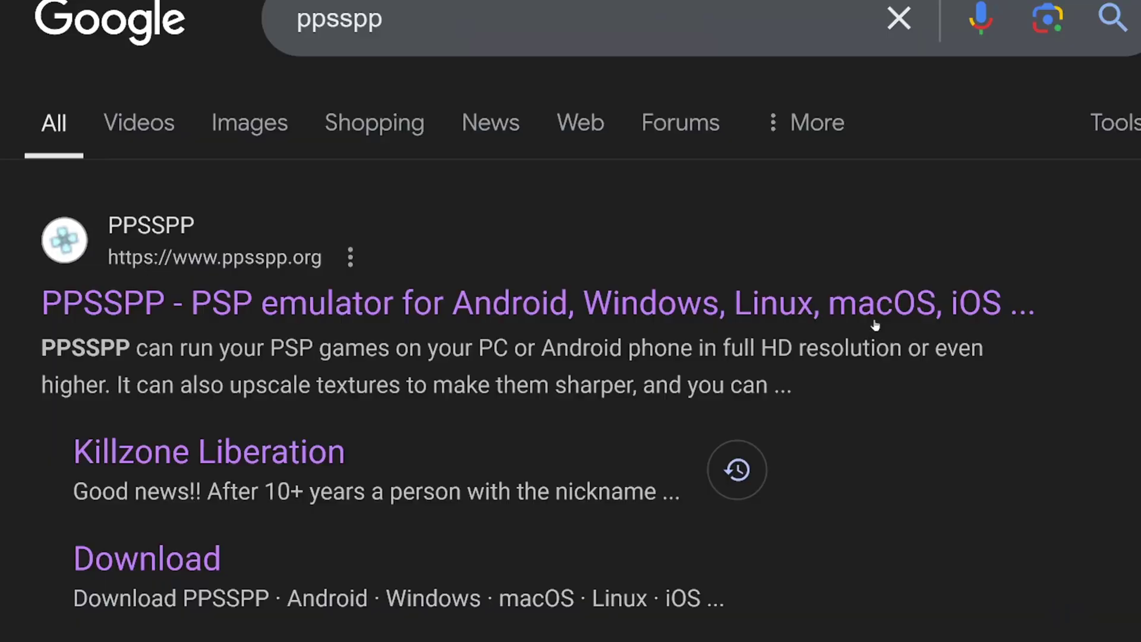
- Open the 'PPSSPP - PSP emulator for Android, Windows…' search result
{"action": "left_click", "coordinate": [875, 324]}
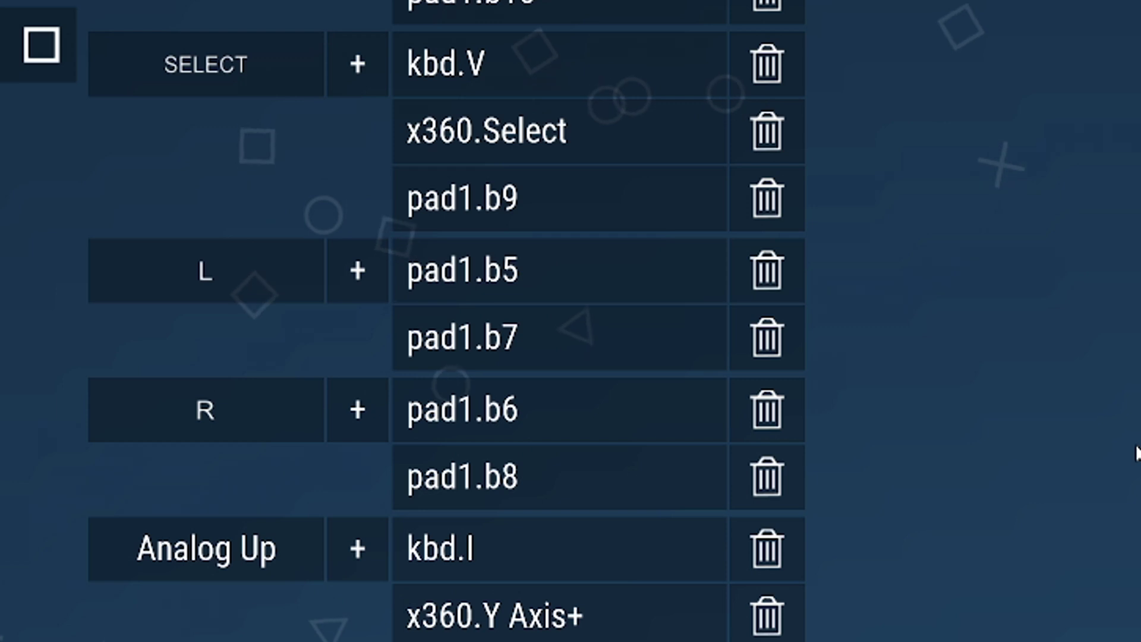
- Remove L's pad1.b5/b7 and R's pad1.b6/b8 bindings, then start new mappings for L and R
{"action": "left_click", "coordinate": [772, 272]}
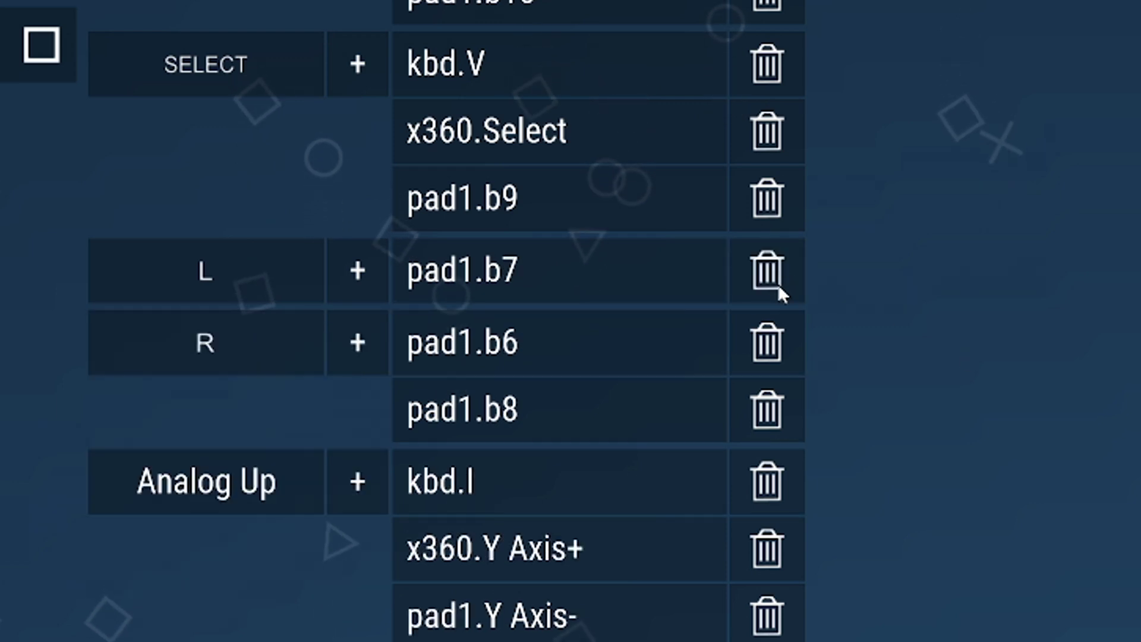
{"action": "left_click", "coordinate": [774, 272]}
{"action": "left_click", "coordinate": [776, 337]}
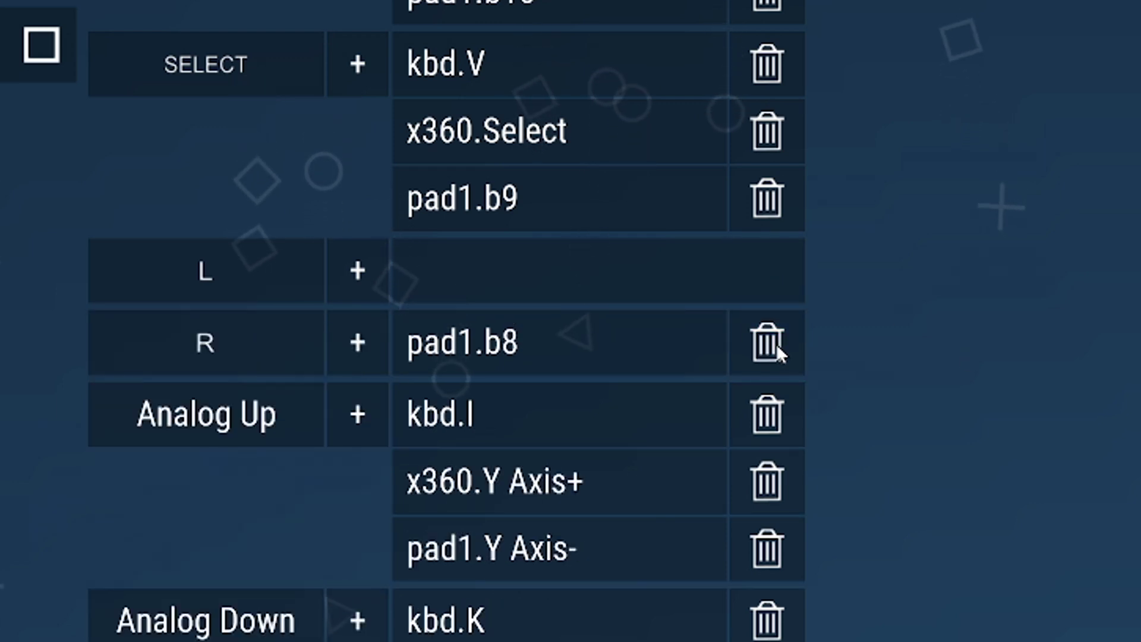
{"action": "left_click", "coordinate": [776, 343]}
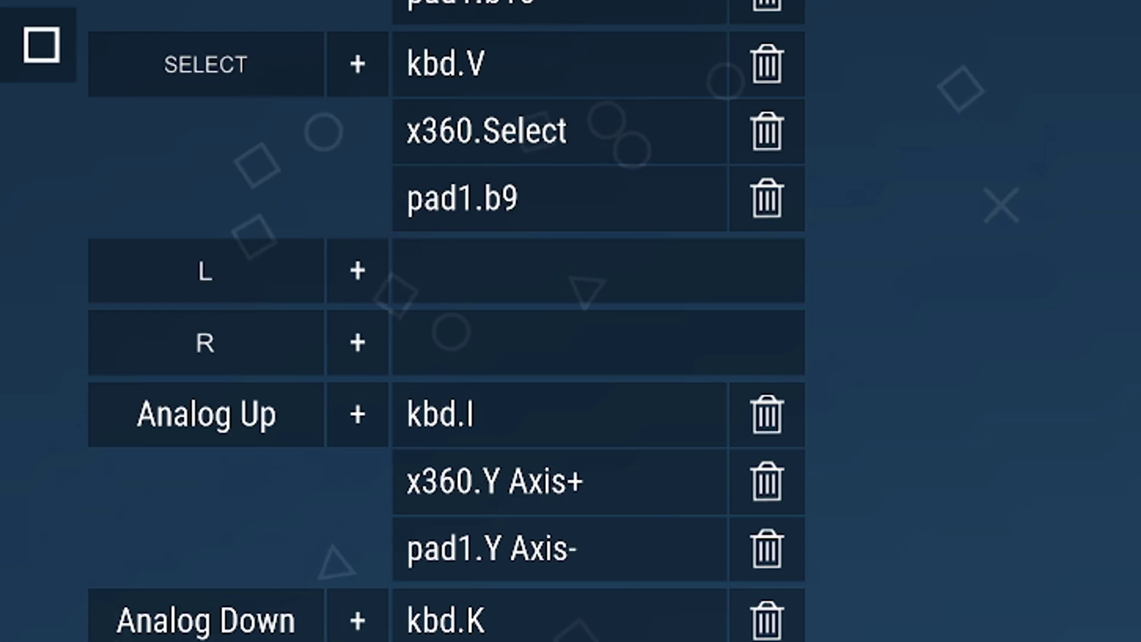
{"action": "left_click", "coordinate": [358, 271]}
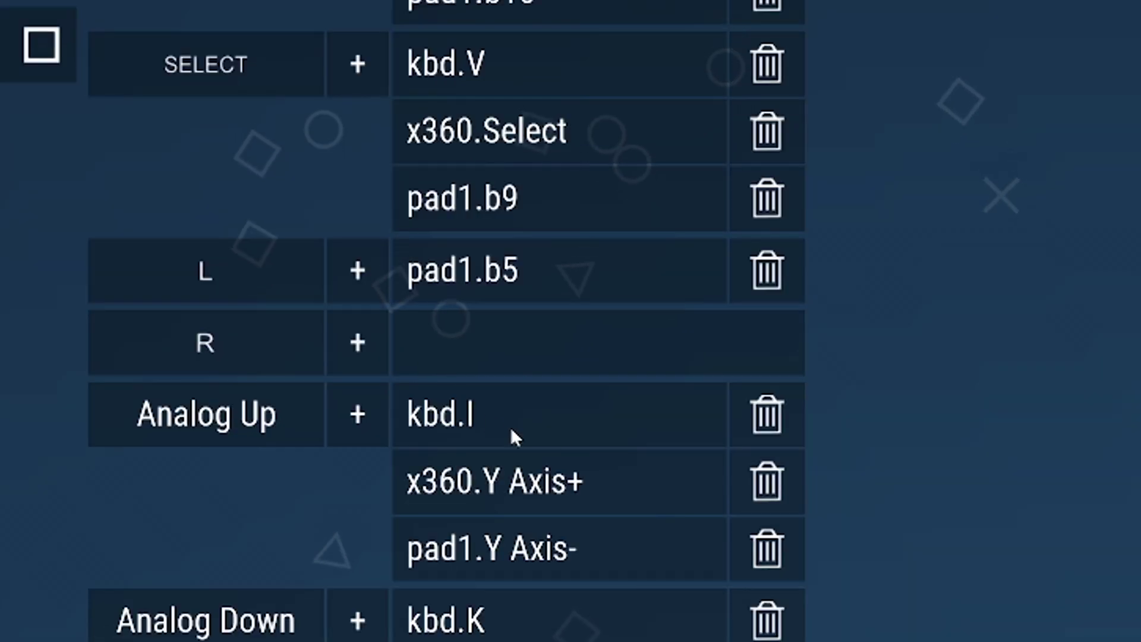
{"action": "left_click", "coordinate": [358, 344]}
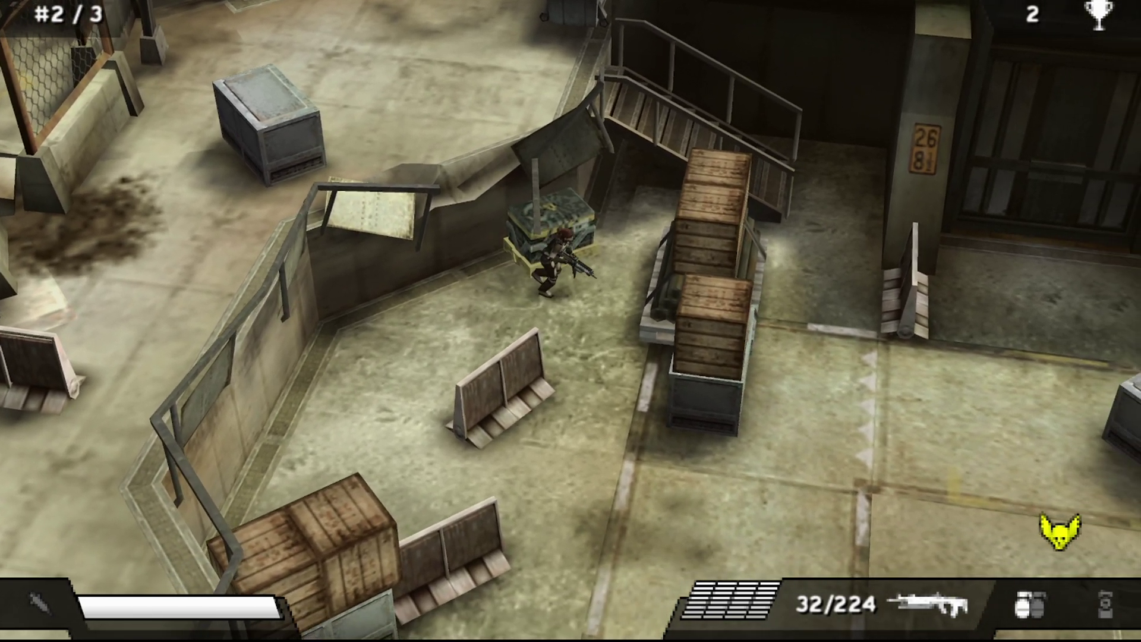
- Take the Missile Launcher from the supply crate's Weapons category and move down the level
{"action": "key", "text": "s"}
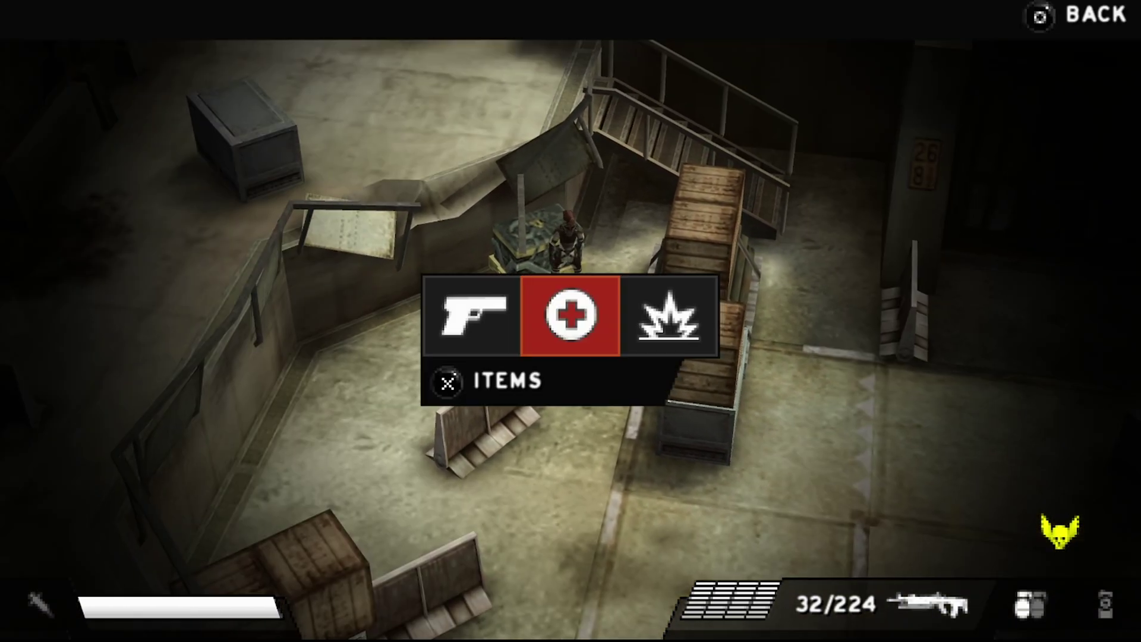
{"action": "key", "text": "z"}
{"action": "key", "text": "Right"}
{"action": "key", "text": "Right"}
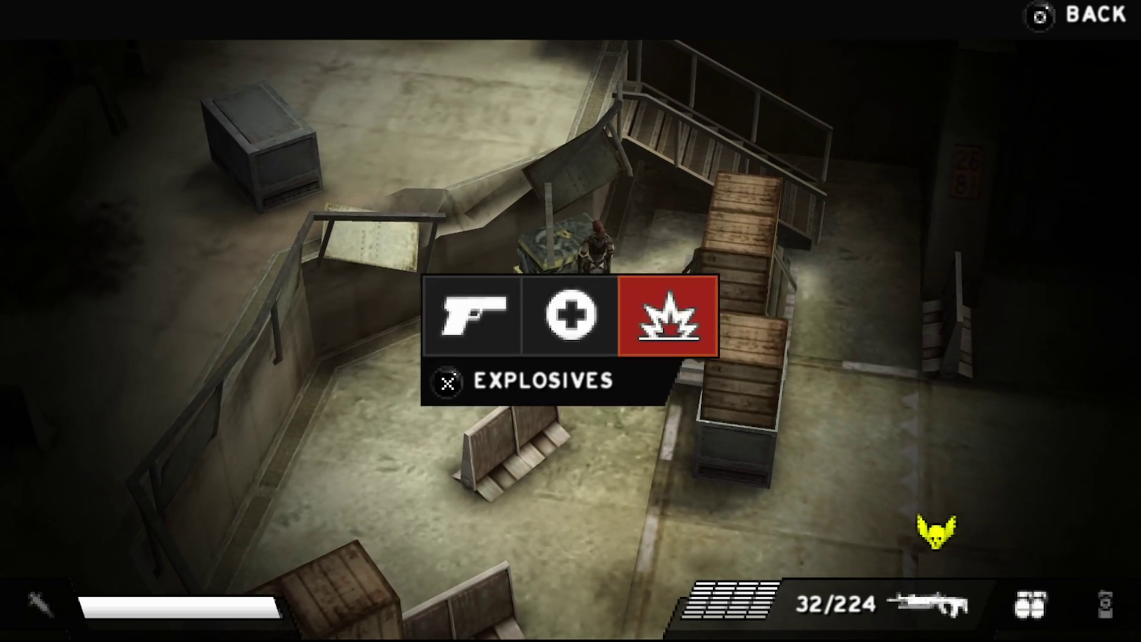
{"action": "key", "text": "x"}
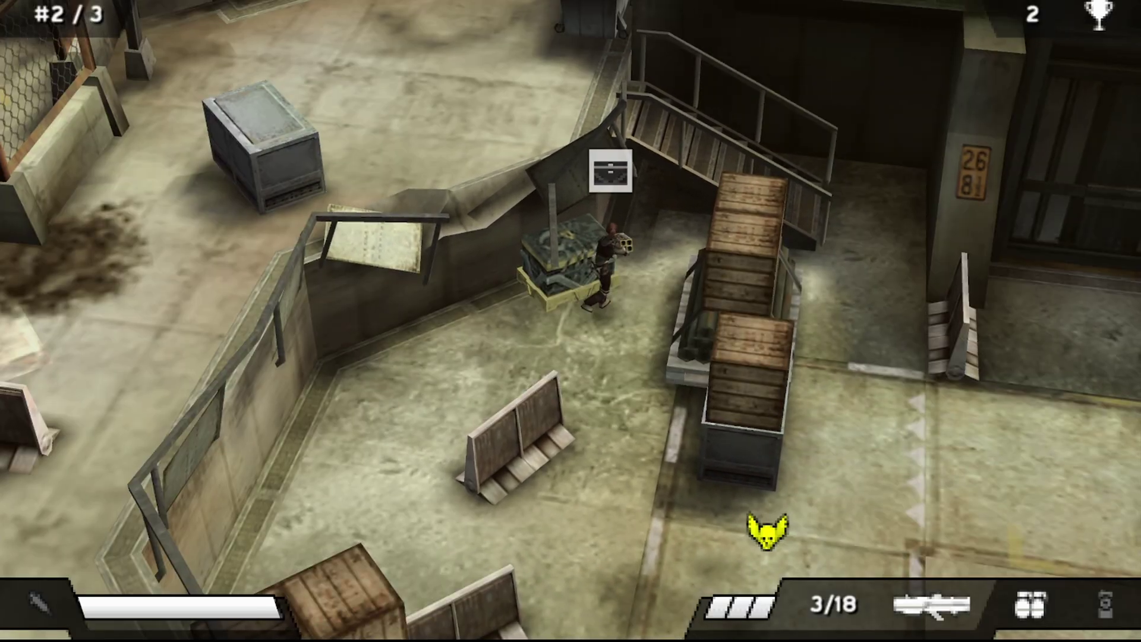
{"action": "key", "text": "Down"}
{"action": "key", "text": "Down"}
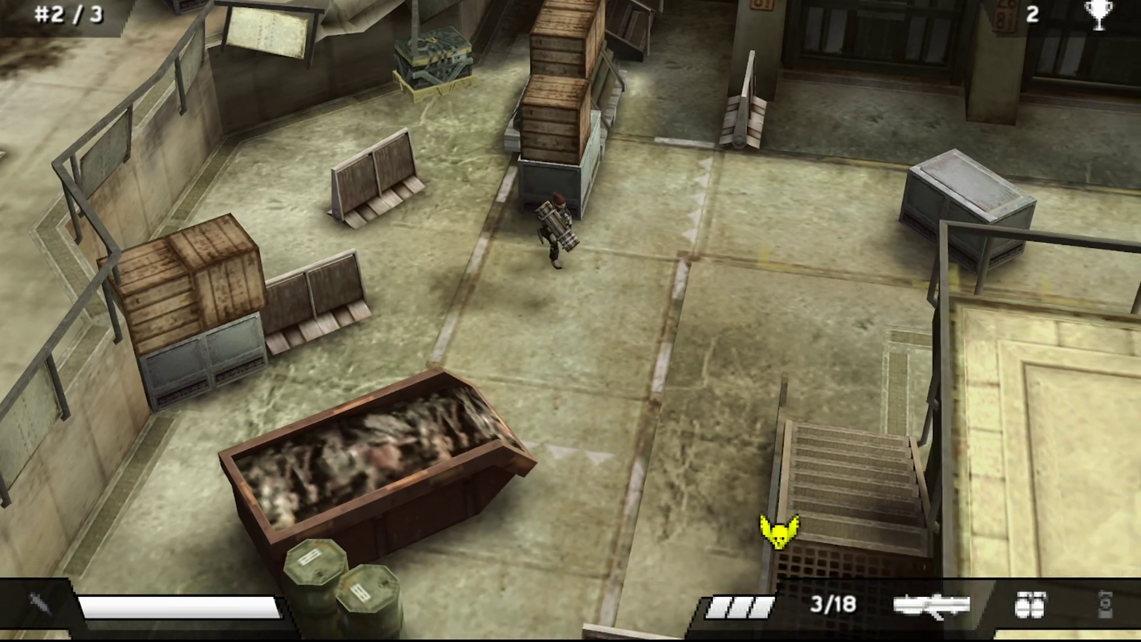
{"action": "key", "text": "Down"}
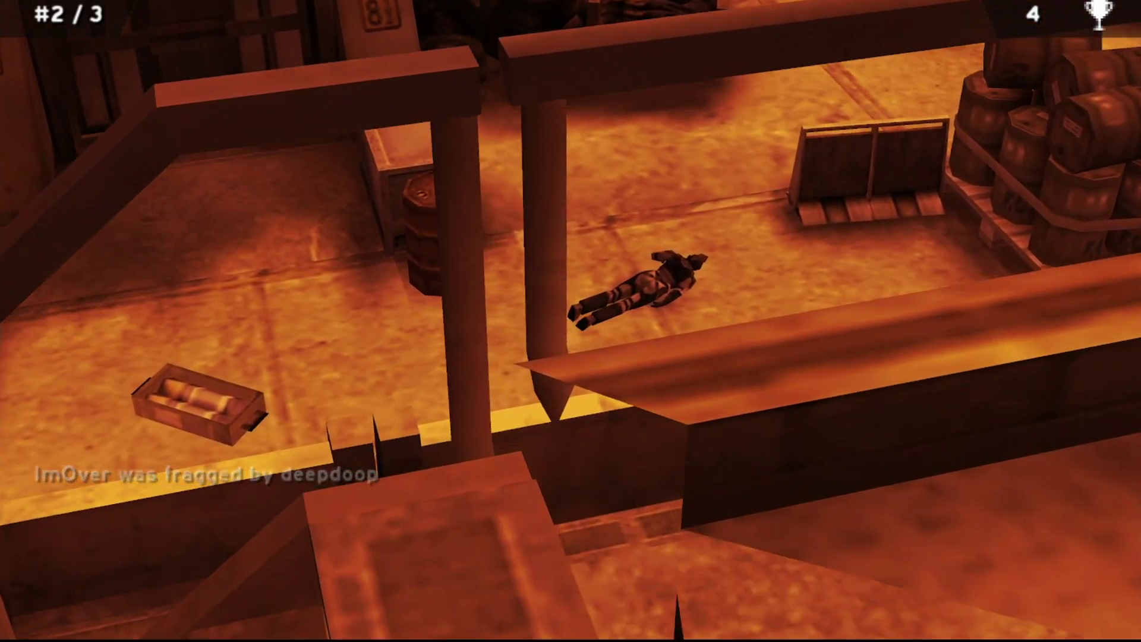
- Run past the truck to another crate and open the weapons list at Helghast Chain Gun
{"action": "key", "text": "Down"}
{"action": "key", "text": "Right"}
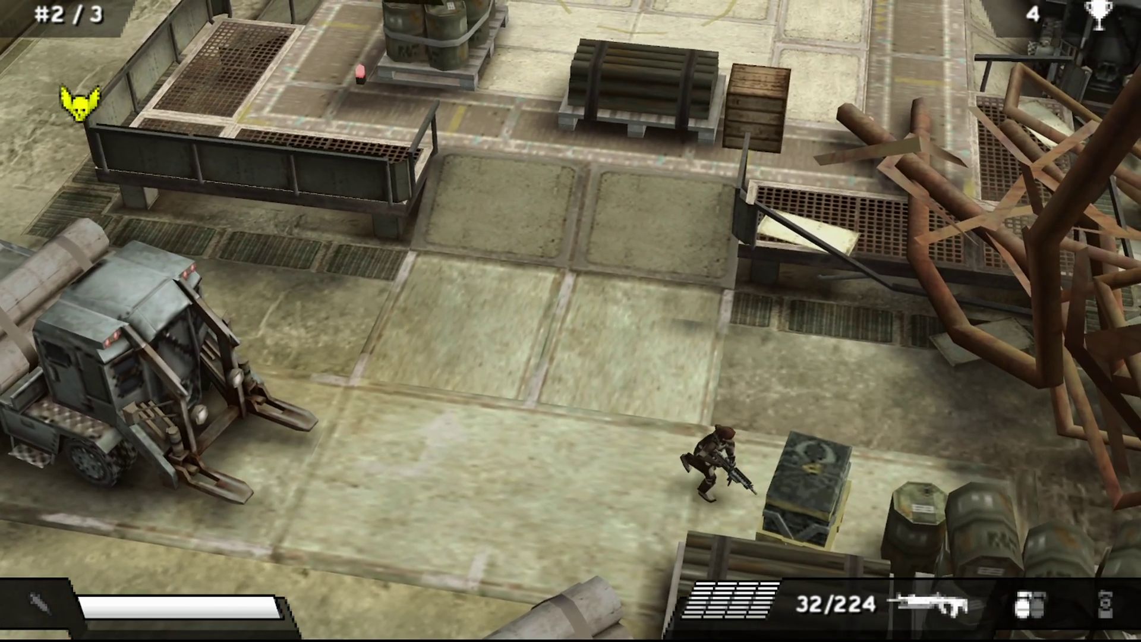
{"action": "key", "text": "s"}
{"action": "key", "text": "z"}
{"action": "key", "text": "Left"}
{"action": "key", "text": "Left"}
{"action": "key", "text": "x"}
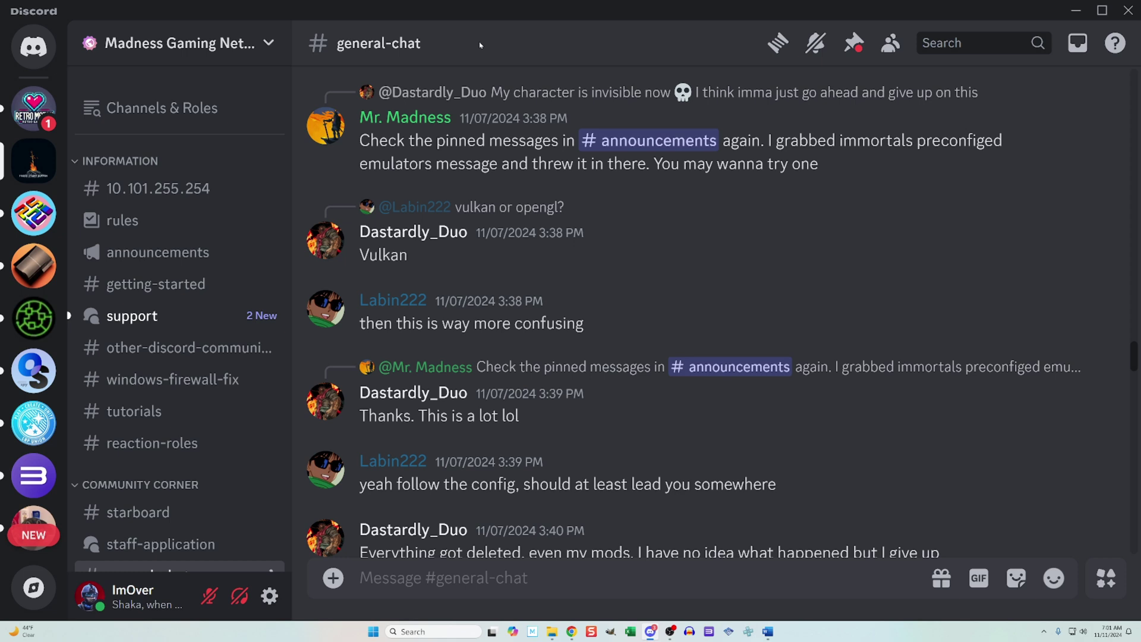
- Switch to the #mini-madness channel in the Madness Gaming server
{"action": "left_click", "coordinate": [33, 588]}
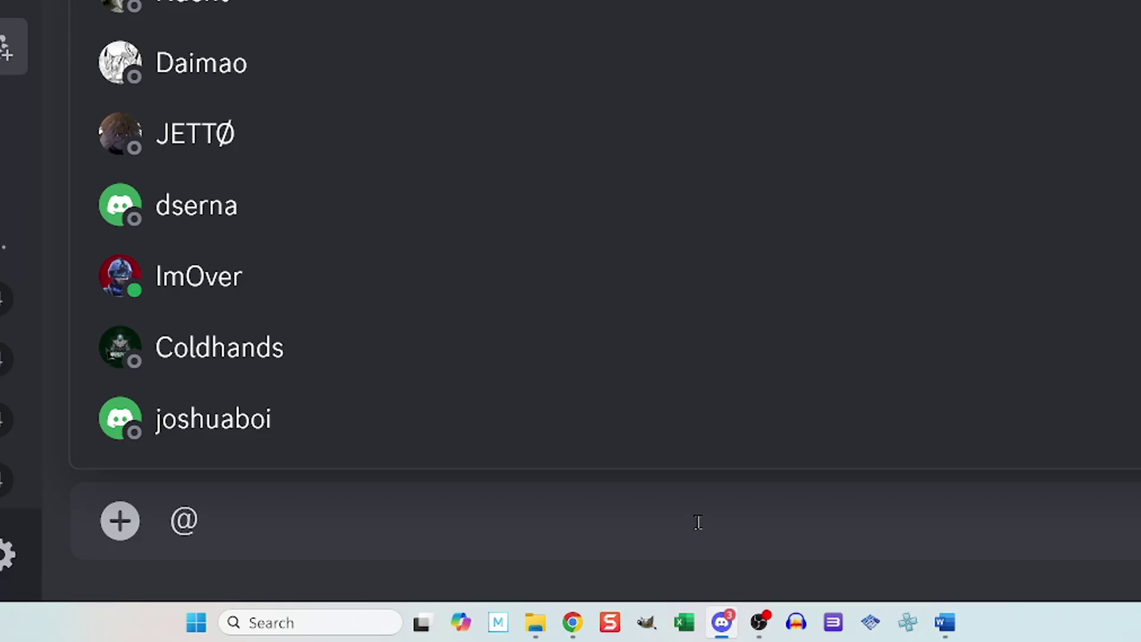
{"action": "type", "text": "mini"}
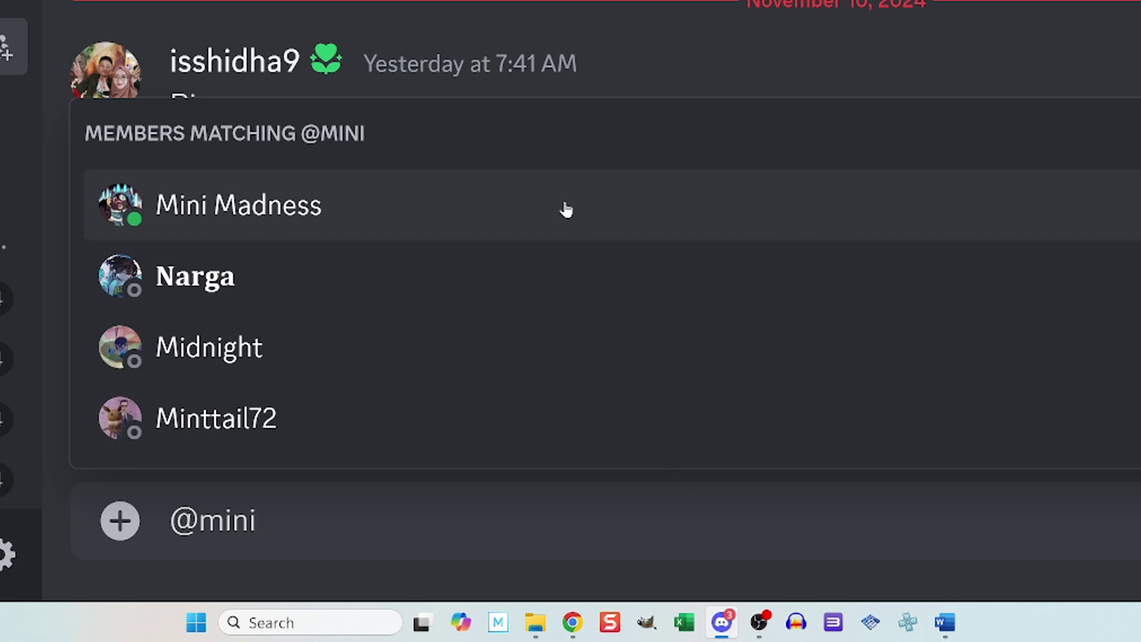
{"action": "left_click", "coordinate": [503, 207]}
{"action": "type", "text": "ping"}
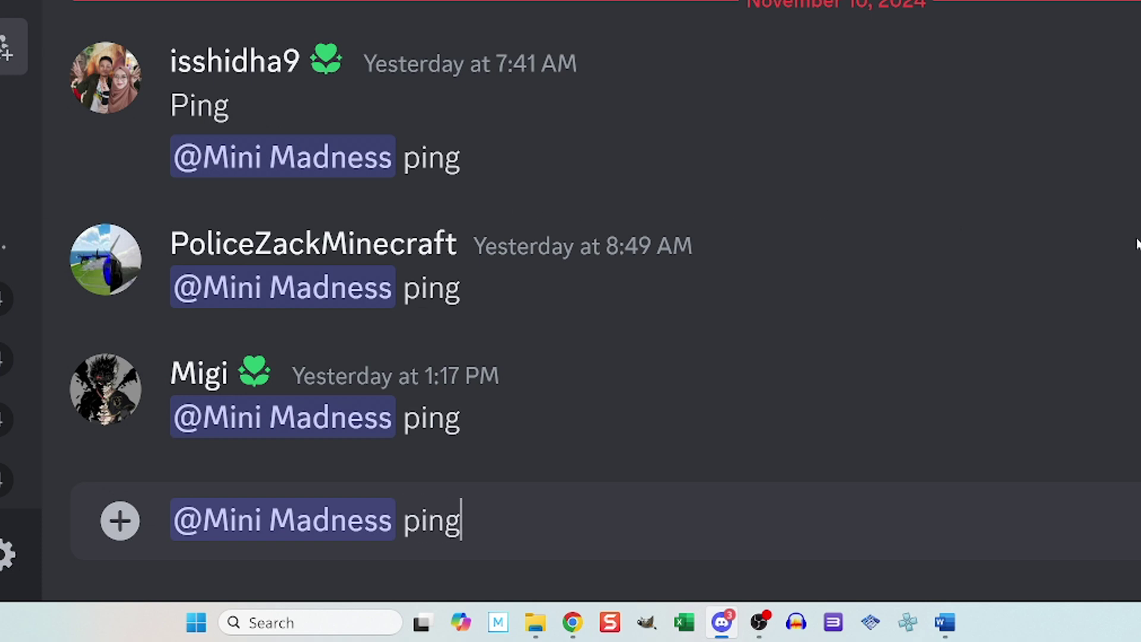
{"action": "key", "text": "Return"}
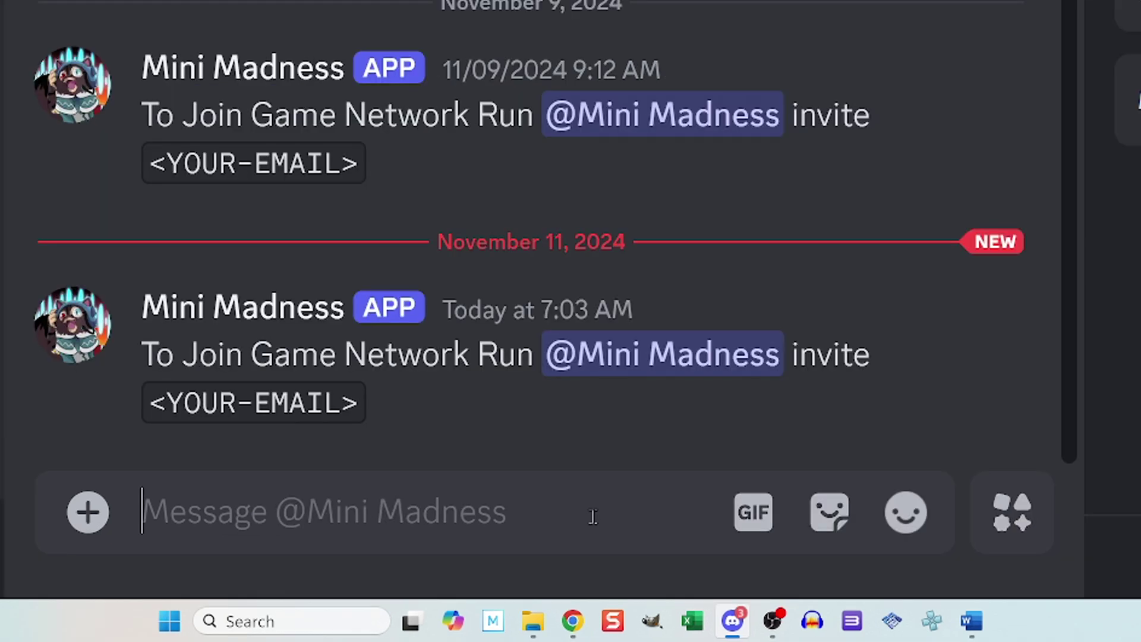
{"action": "type", "text": "@mi"}
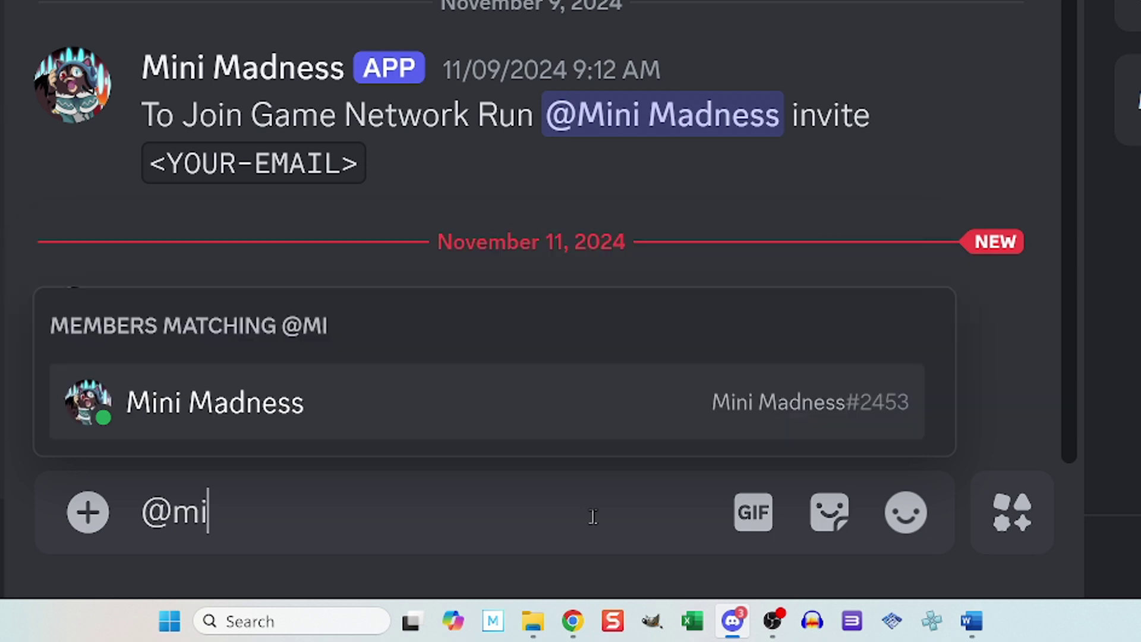
{"action": "left_click", "coordinate": [556, 411]}
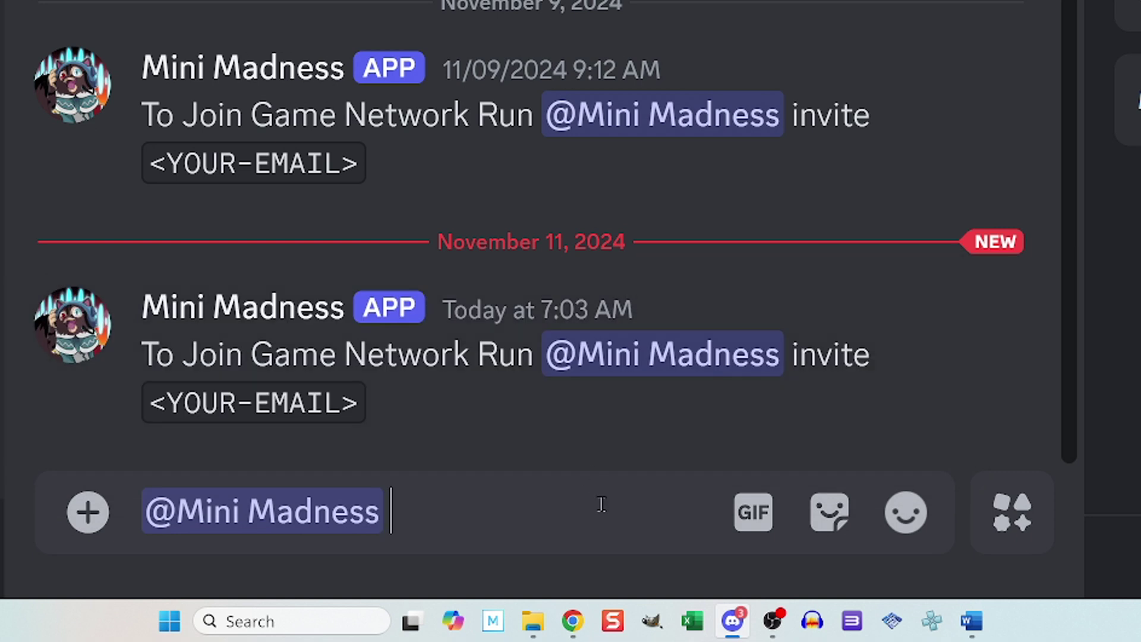
{"action": "type", "text": "invite"}
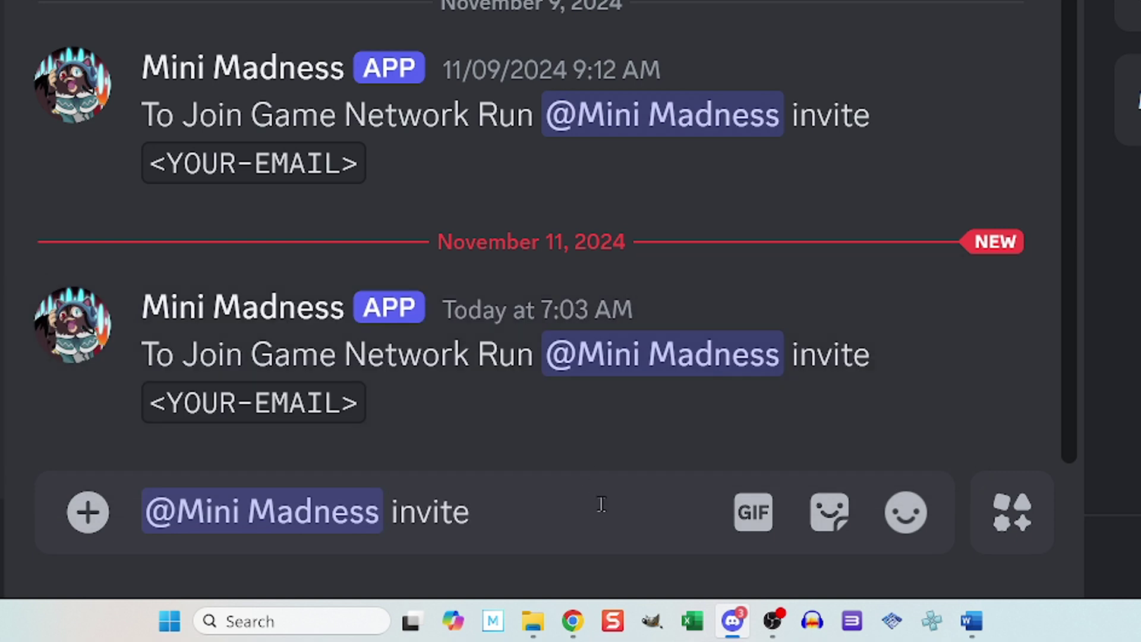
{"action": "key", "text": "ctrl+v"}
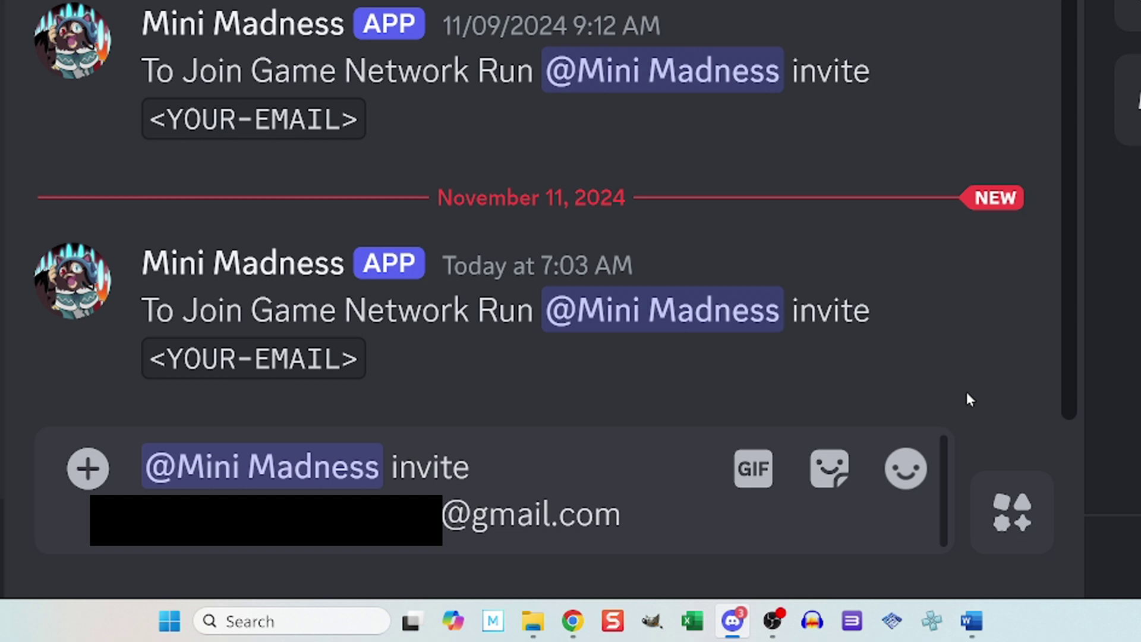
{"action": "key", "text": "Return"}
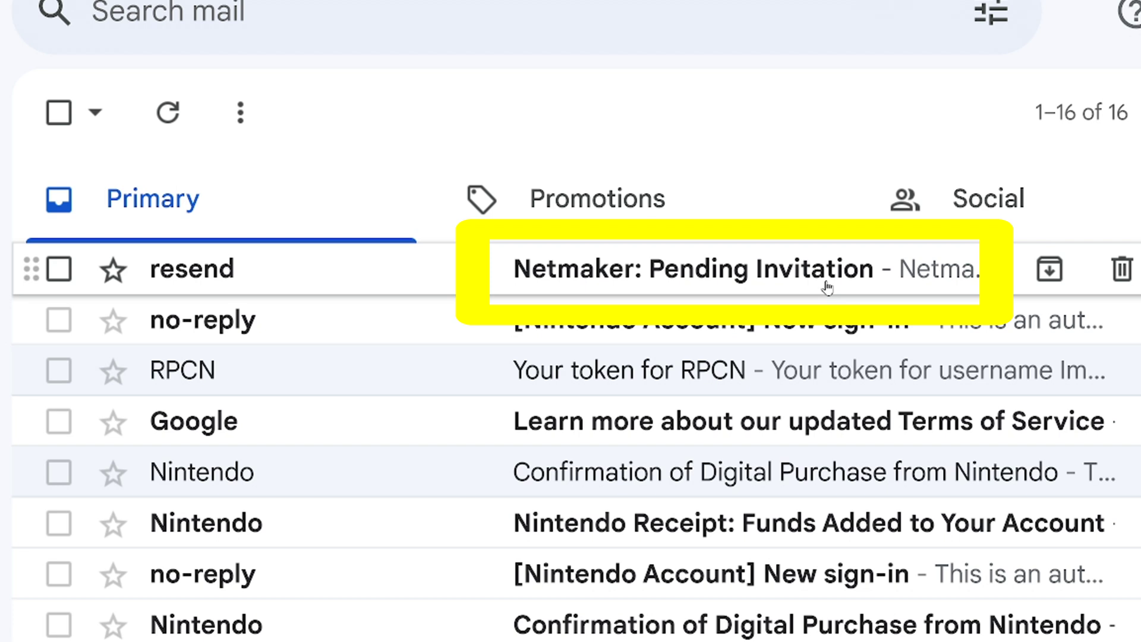
- Open the 'Netmaker: Pending Invitation' email in the Primary inbox
{"action": "left_click", "coordinate": [827, 288]}
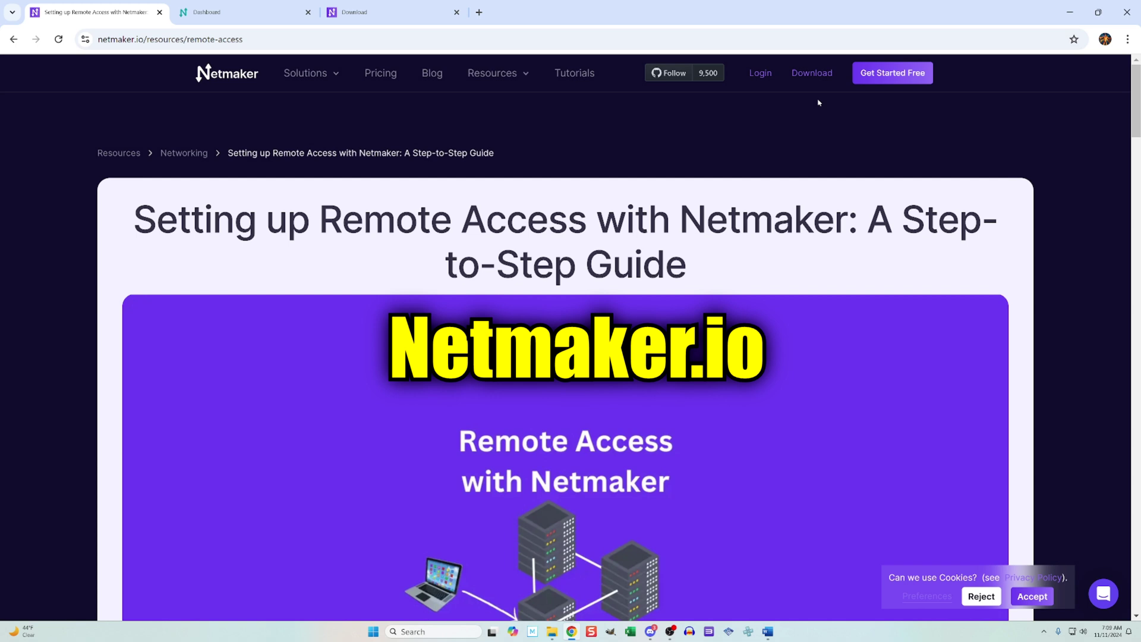
- Zoom the Netmaker remote-access guide page in on its header Download link
{"action": "key", "text": "ctrl+plus"}
{"action": "key", "text": "ctrl+plus"}
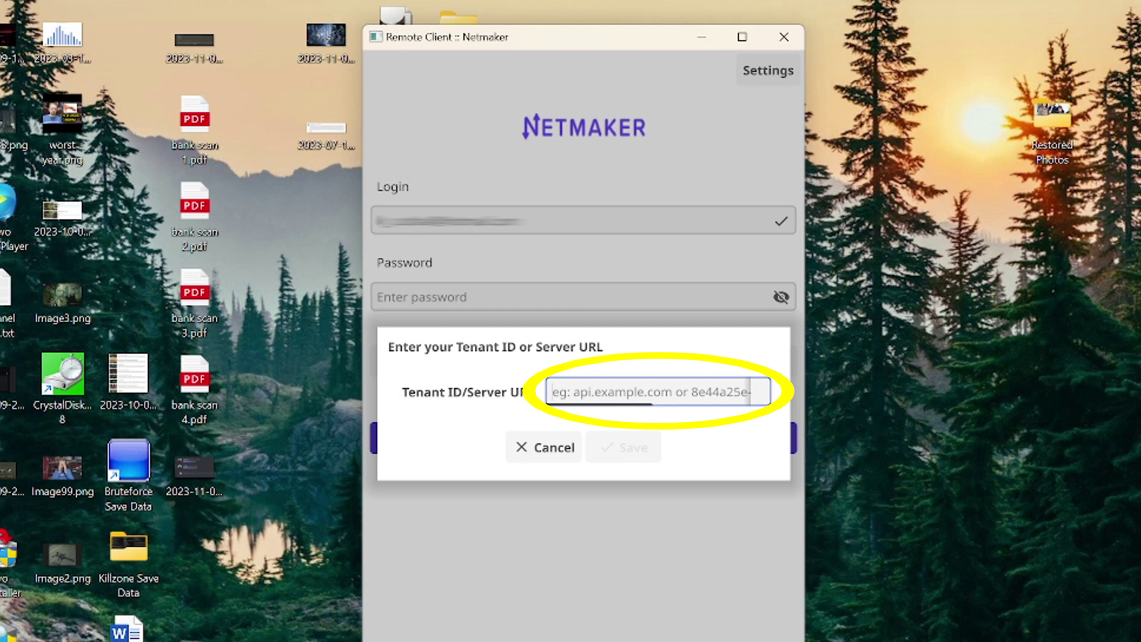
- Paste api.madnessgaming.network as the server URL and log in to the remote client
{"action": "type", "text": "api.madnessgaming.network"}
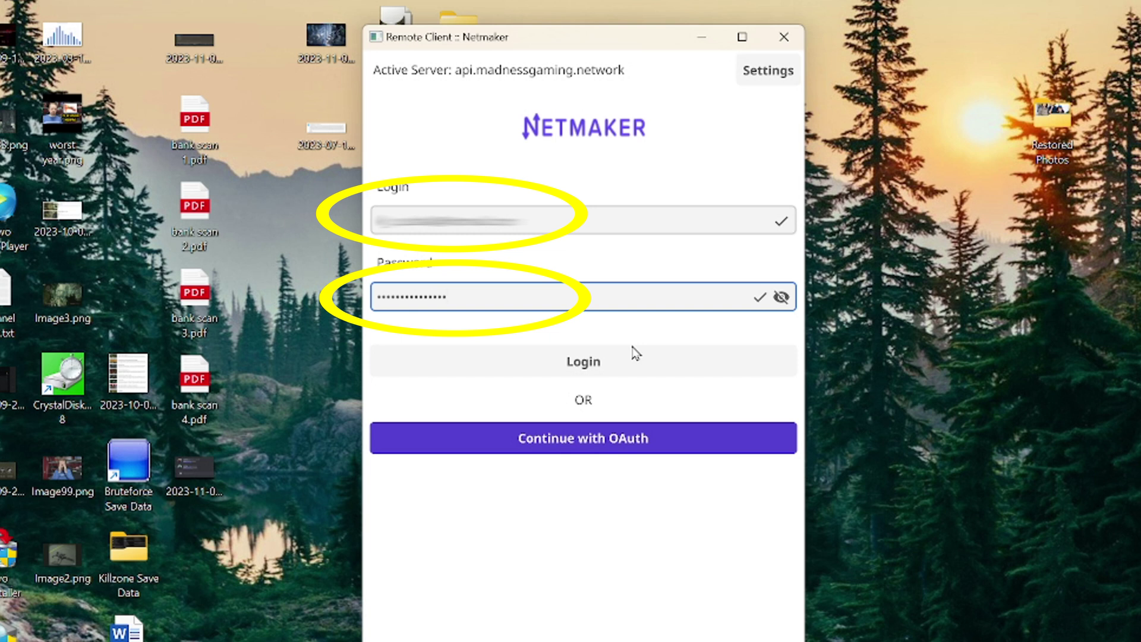
{"action": "left_click", "coordinate": [636, 354]}
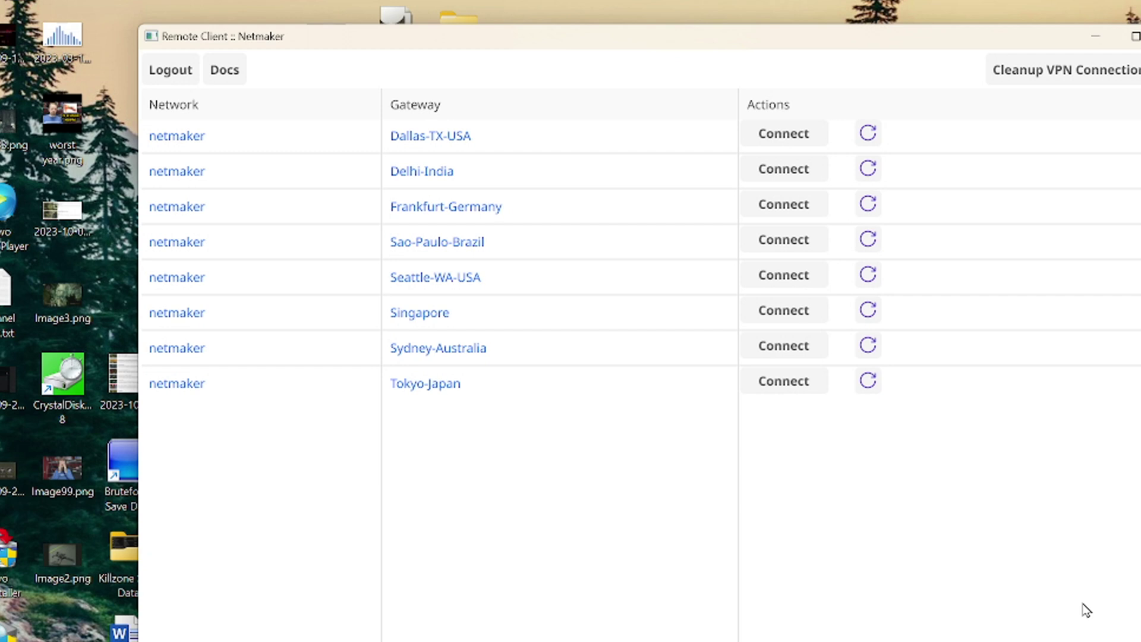
- Connect to the Dallas-TX-USA gateway and dismiss the Connected successfully dialog
{"action": "left_click", "coordinate": [785, 134]}
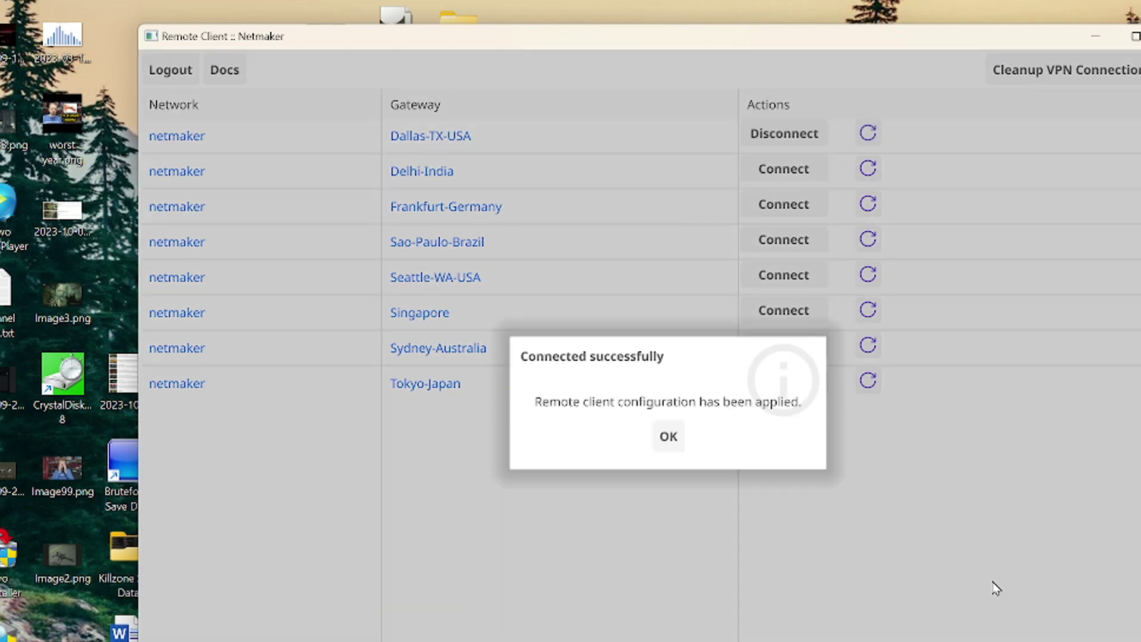
{"action": "left_click", "coordinate": [669, 436]}
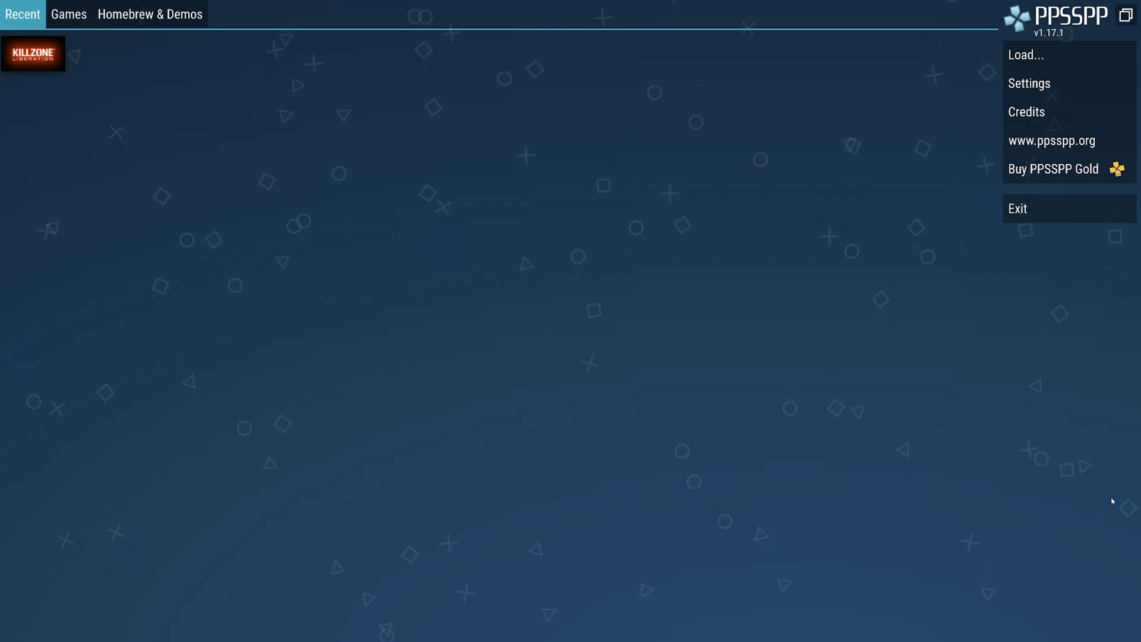
- Launch Killzone Liberation from Recent and go through Play and Continue to the Combat Zone multiplayer menu
{"action": "left_click", "coordinate": [1080, 52]}
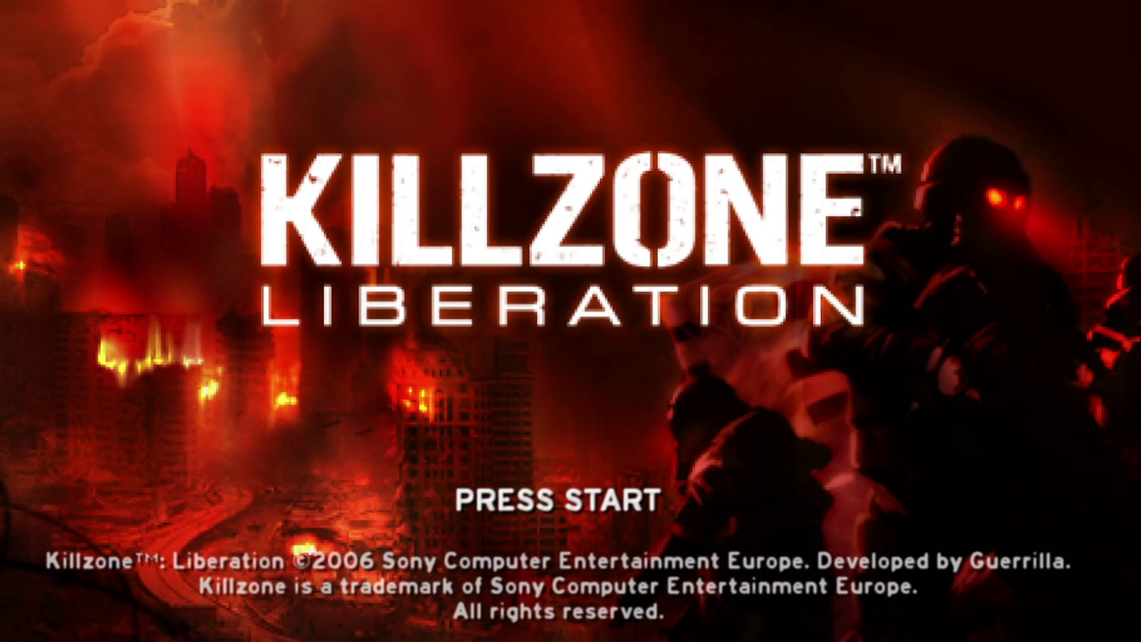
{"action": "key", "text": "space"}
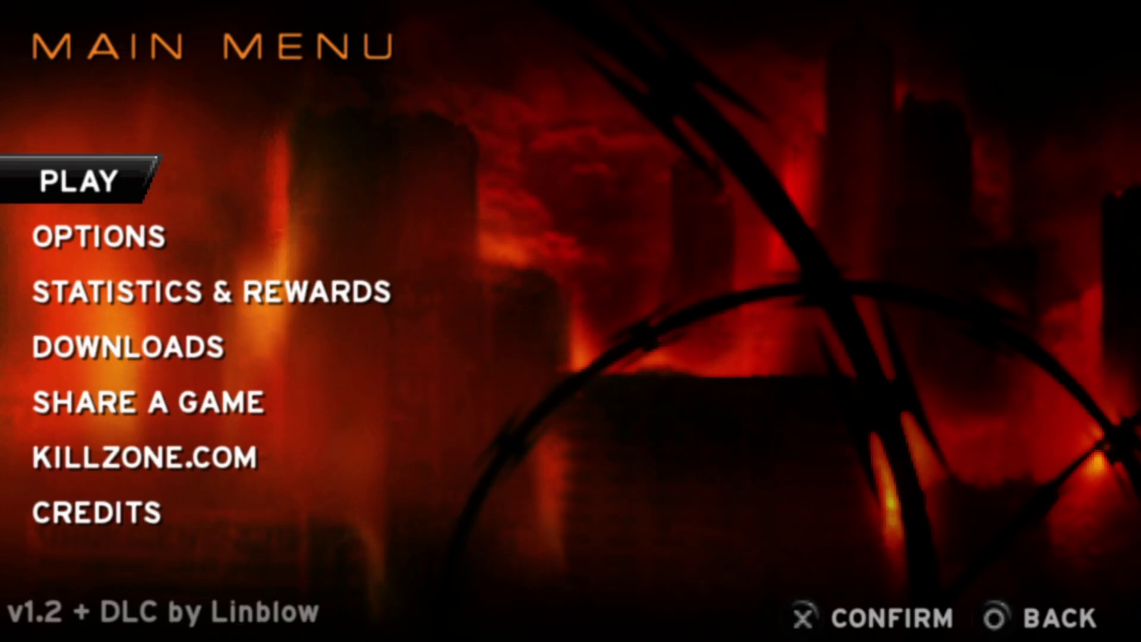
{"action": "key", "text": "z"}
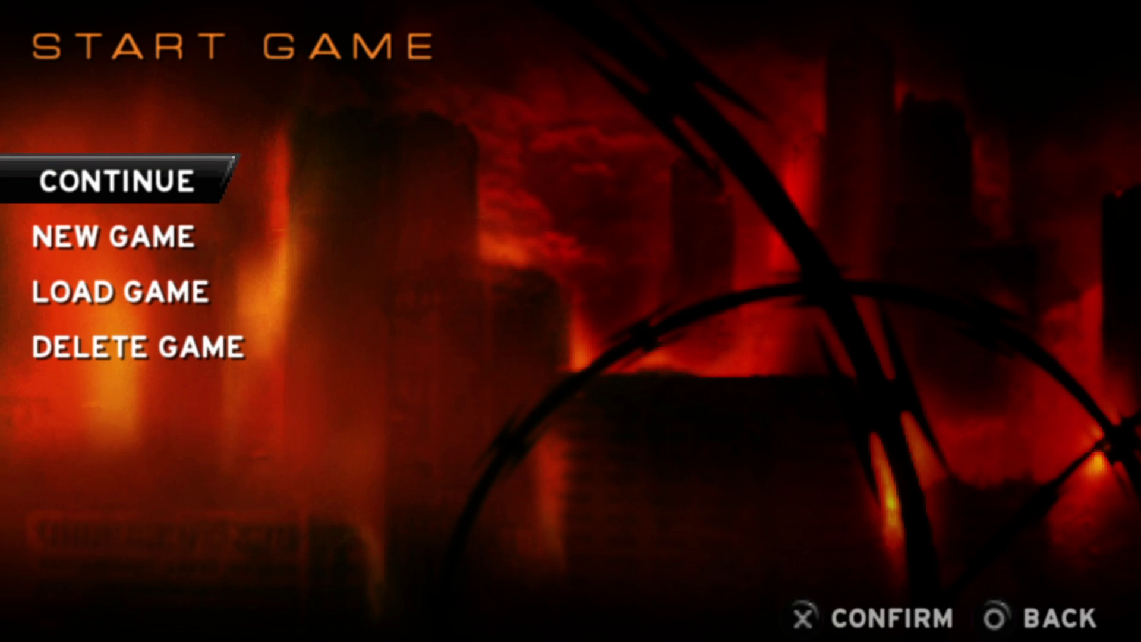
{"action": "key", "text": "z"}
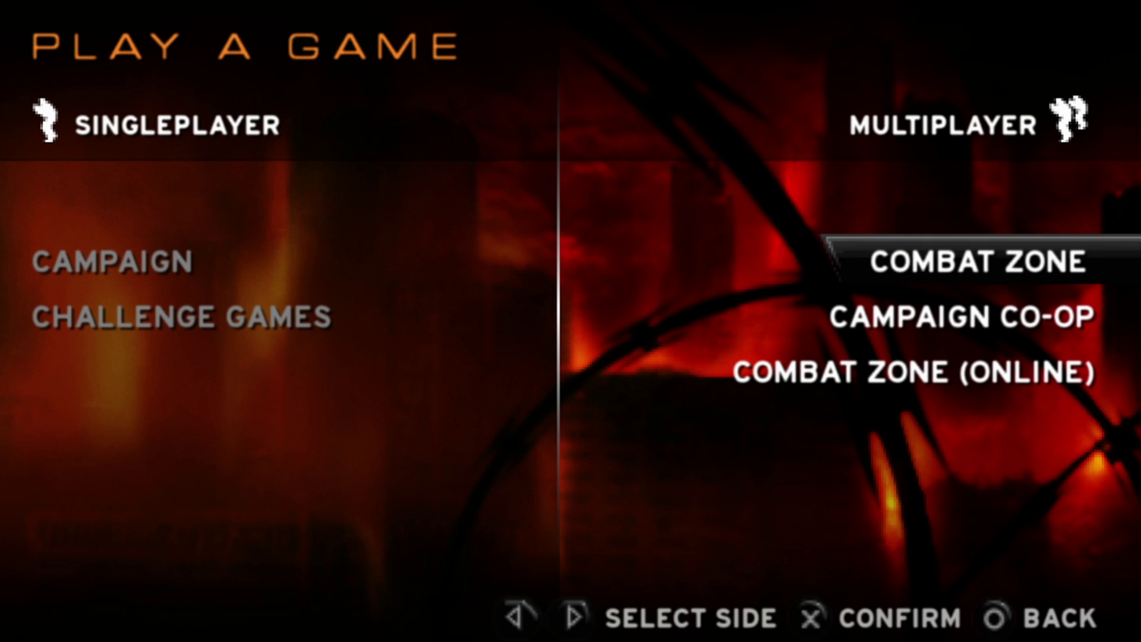
{"action": "key", "text": "z"}
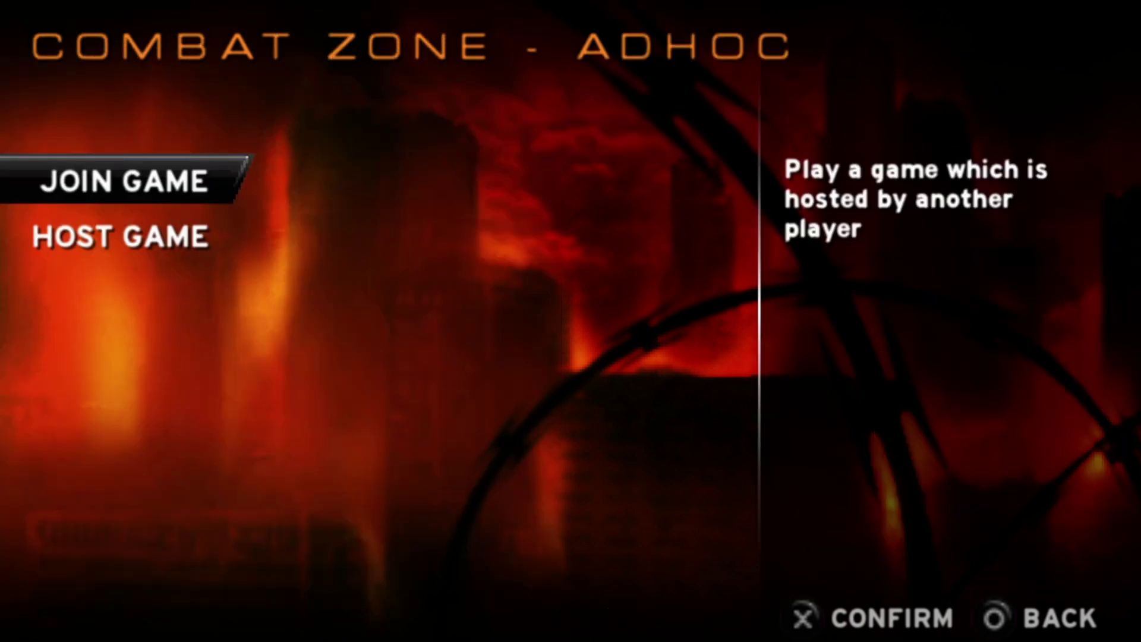
- Choose Join Game in the Combat Zone - Adhoc menu to look for hosted games
{"action": "key", "text": "z"}
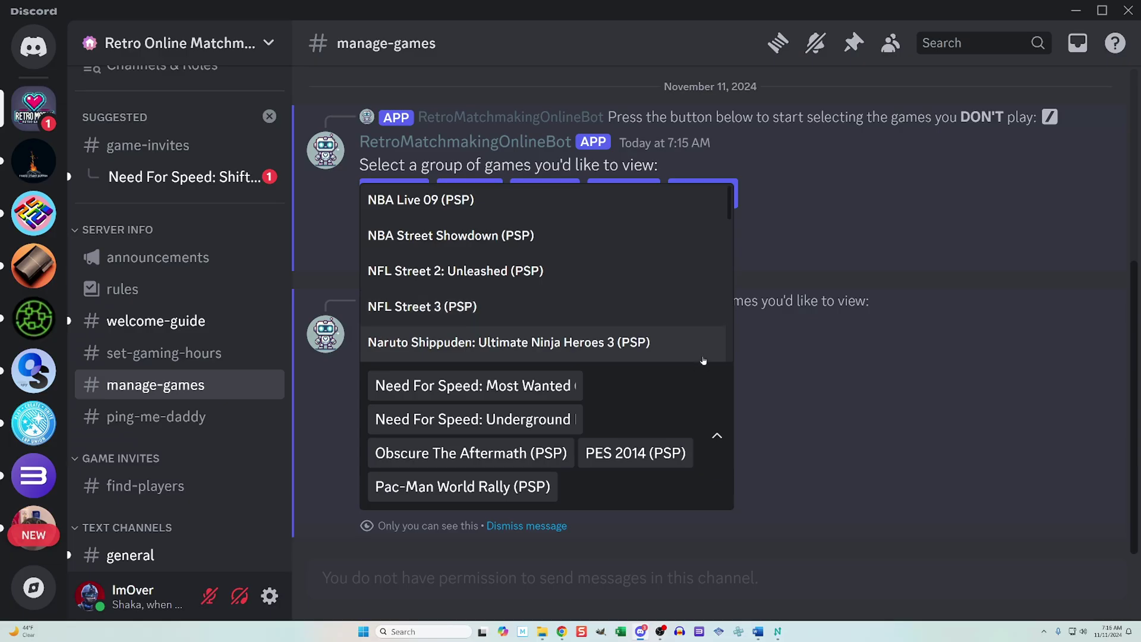
- Tick Naruto Shippuden, NFL Street 3, NFL Street 2 and NBA Street Showdown in the bot's dropdown
{"action": "left_click", "coordinate": [704, 339]}
{"action": "left_click", "coordinate": [683, 275]}
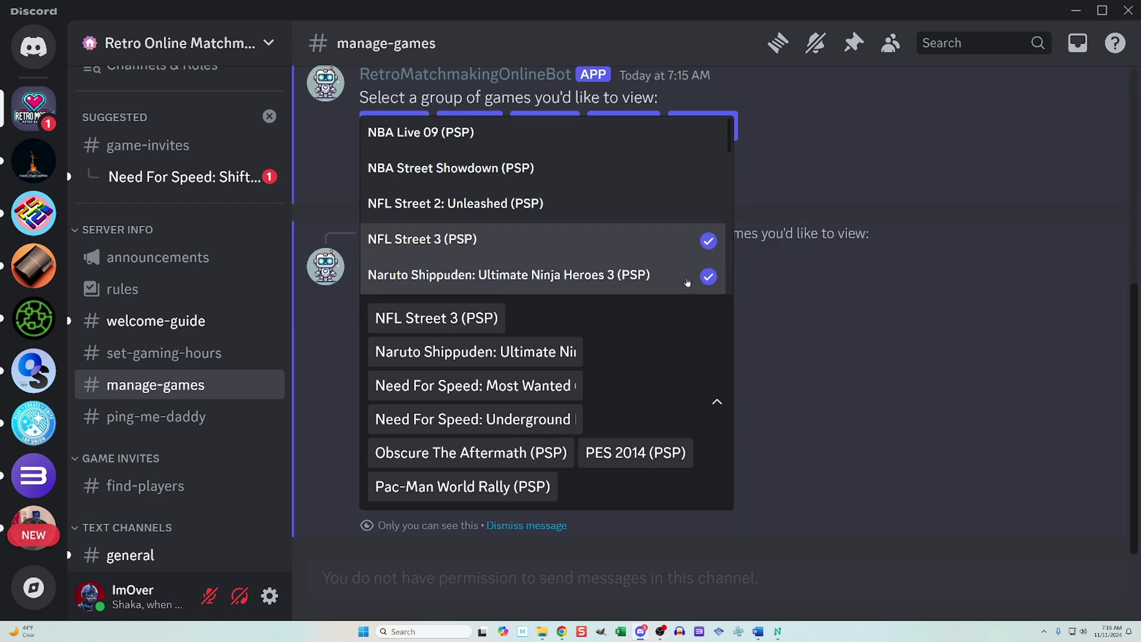
{"action": "left_click", "coordinate": [689, 214]}
{"action": "left_click", "coordinate": [660, 138]}
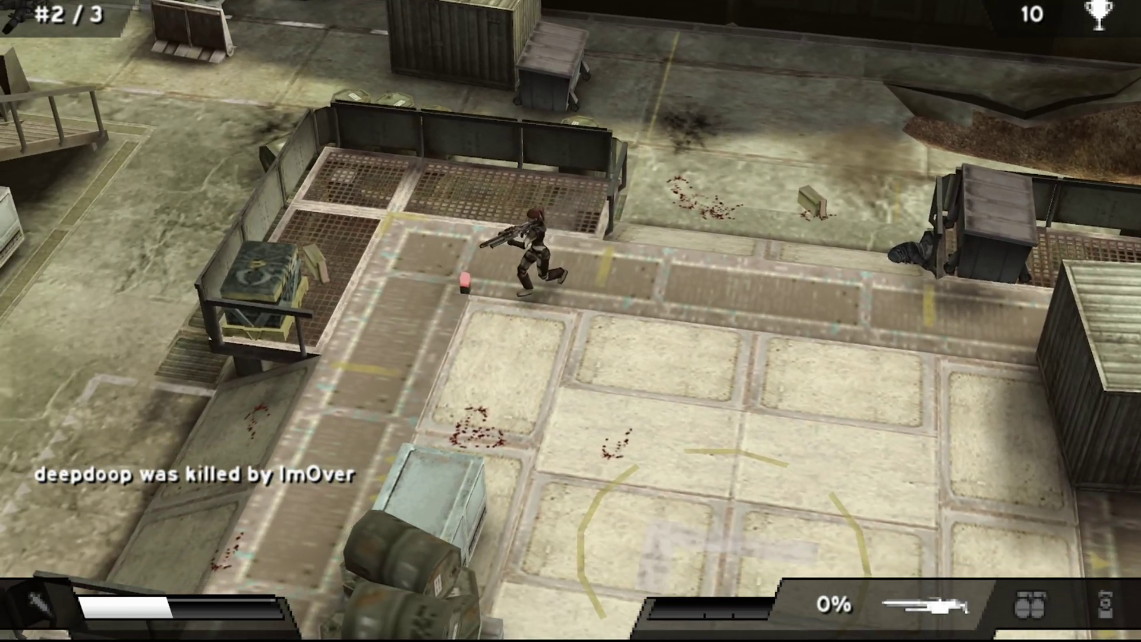
- Take the Health item from the in-game item menu to restore full health, then resume play
{"action": "key", "text": "z"}
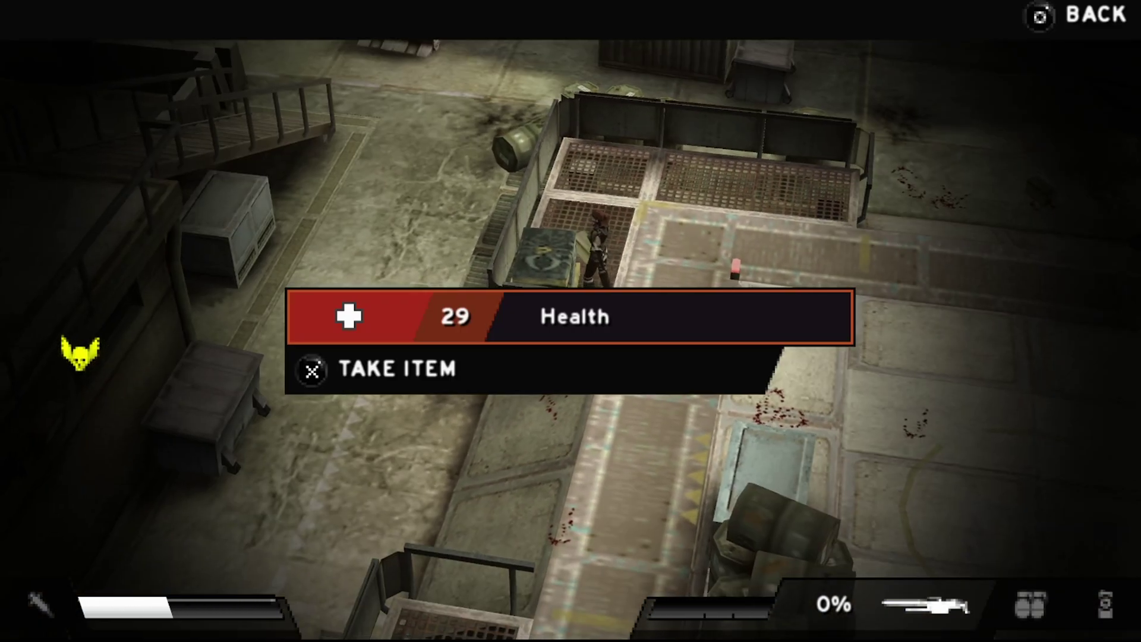
{"action": "key", "text": "Right"}
{"action": "key", "text": "Left"}
{"action": "key", "text": "Left"}
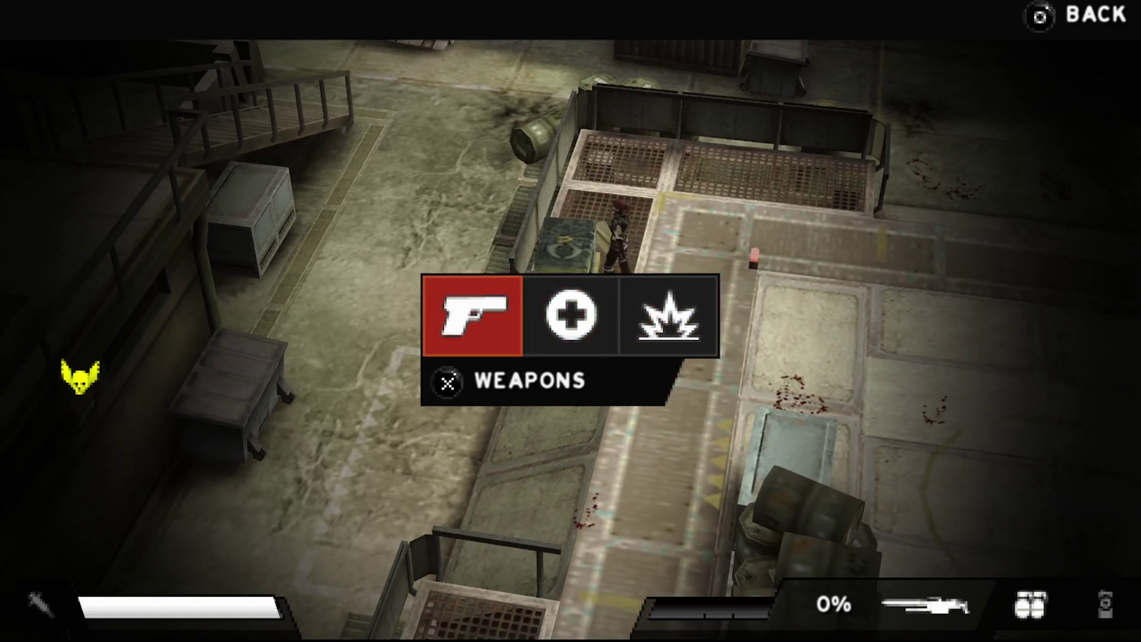
{"action": "key", "text": "Escape"}
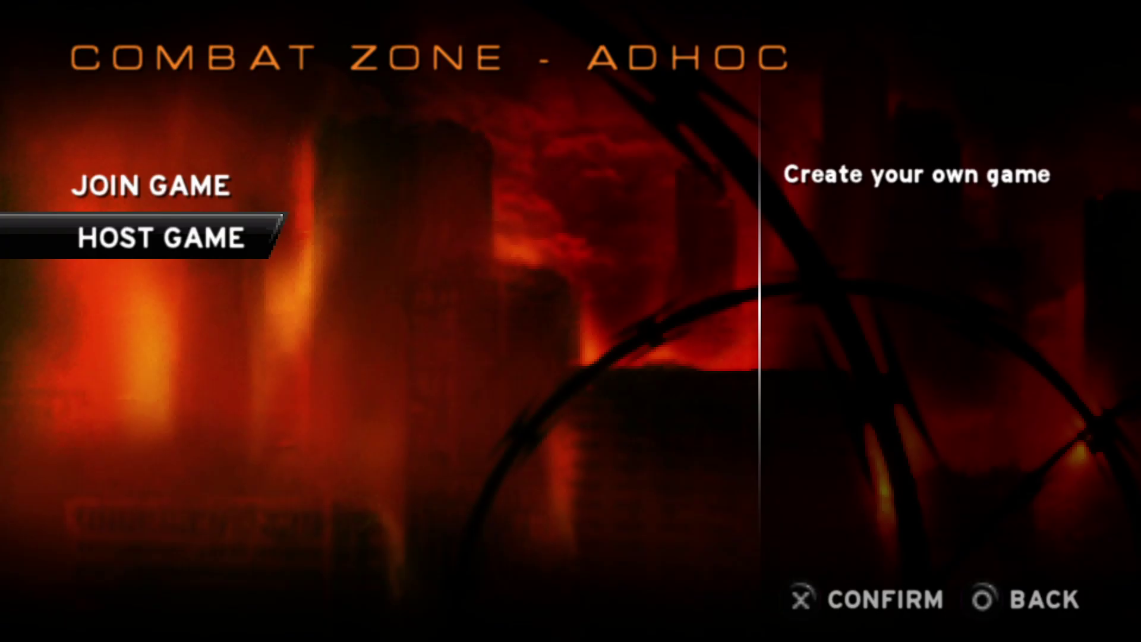
- Host a Death Match on Trenches with the M-82G Assault Rifle and a 10:00 time limit
{"action": "key", "text": "Return"}
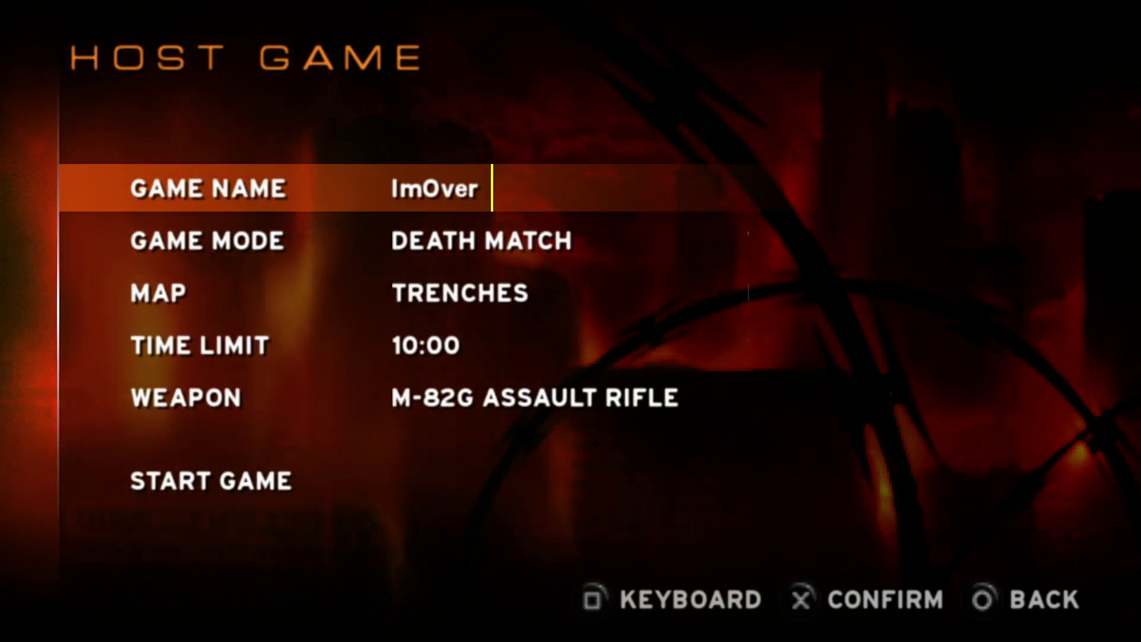
{"action": "key", "text": "Down"}
{"action": "key", "text": "Down"}
{"action": "key", "text": "Down"}
{"action": "key", "text": "Down"}
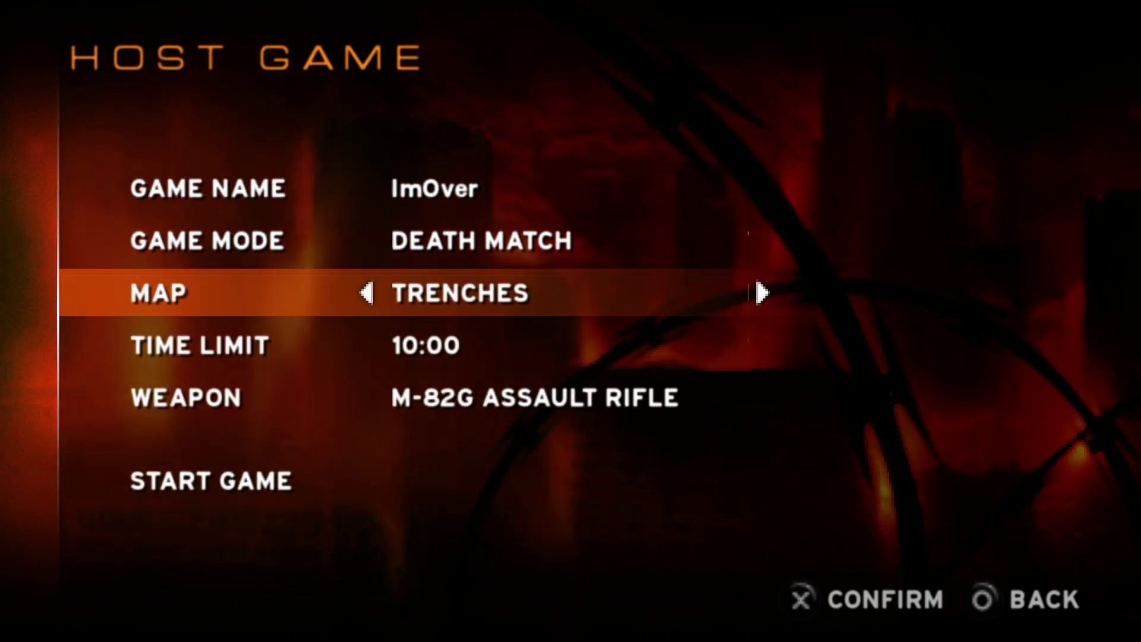
{"action": "key", "text": "Down"}
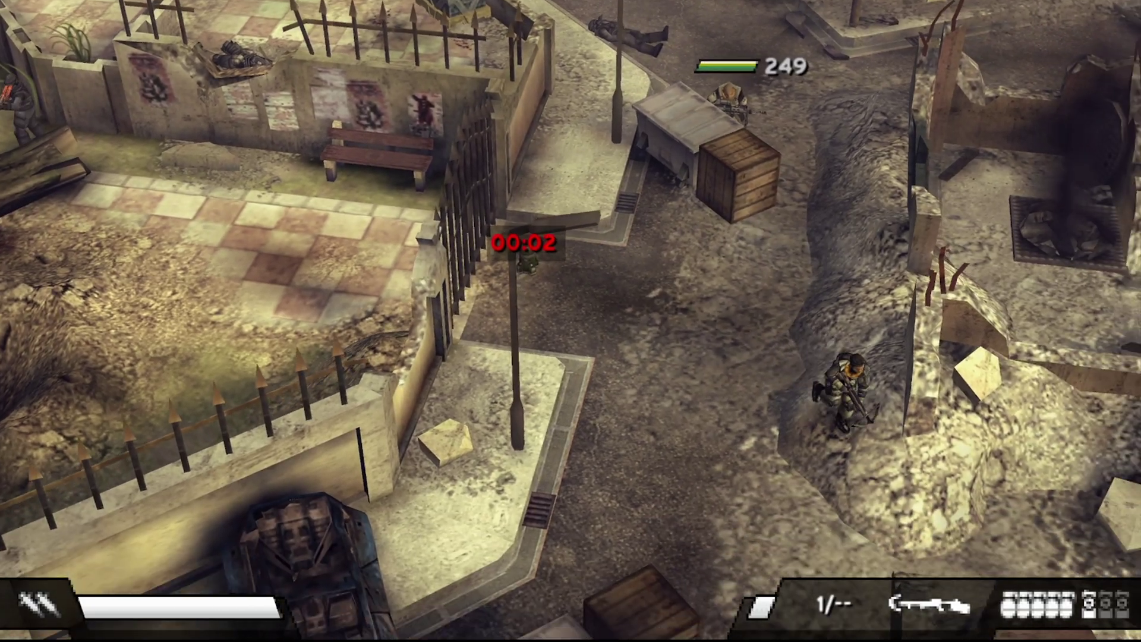
- Walk the soldier forward through the gate and use the last carried item
{"action": "key", "text": "Up"}
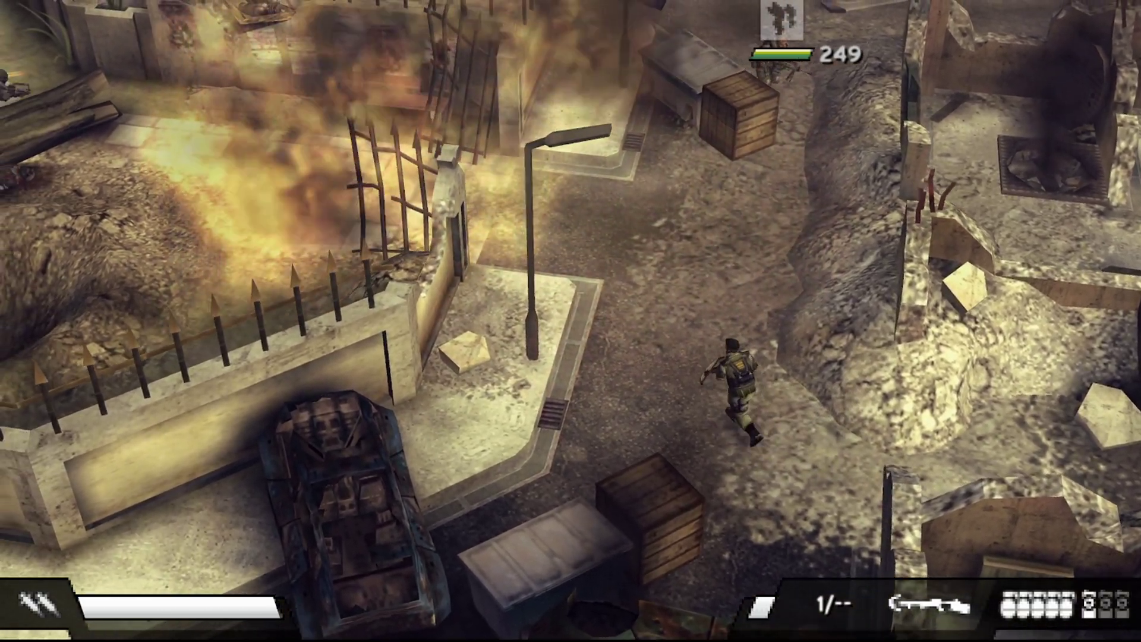
{"action": "key", "text": "Up"}
{"action": "key", "text": "space"}
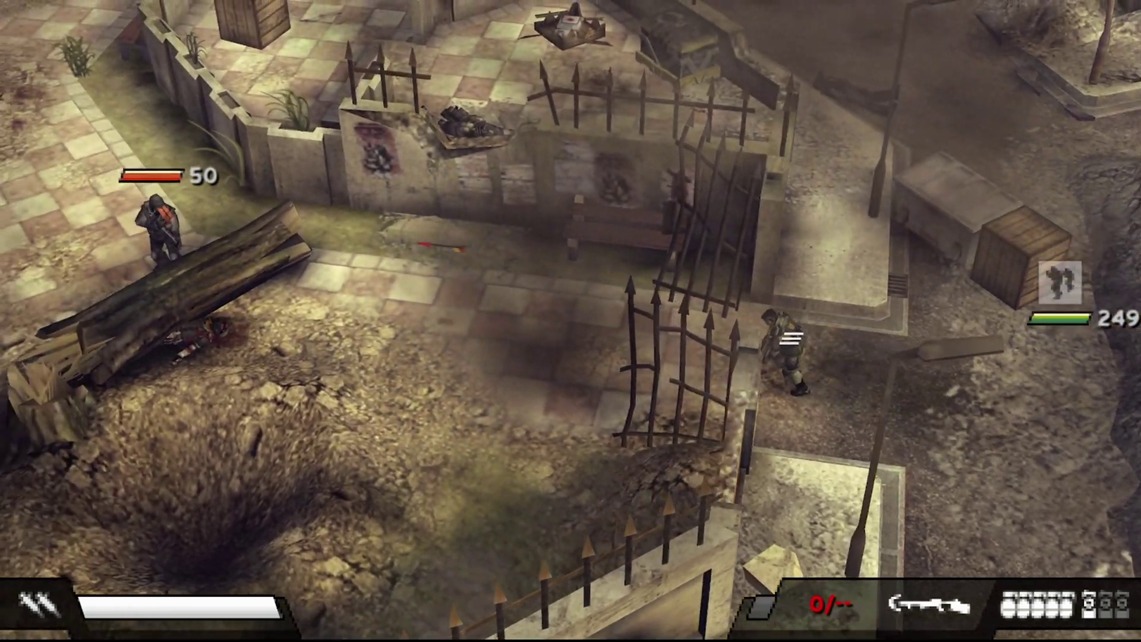